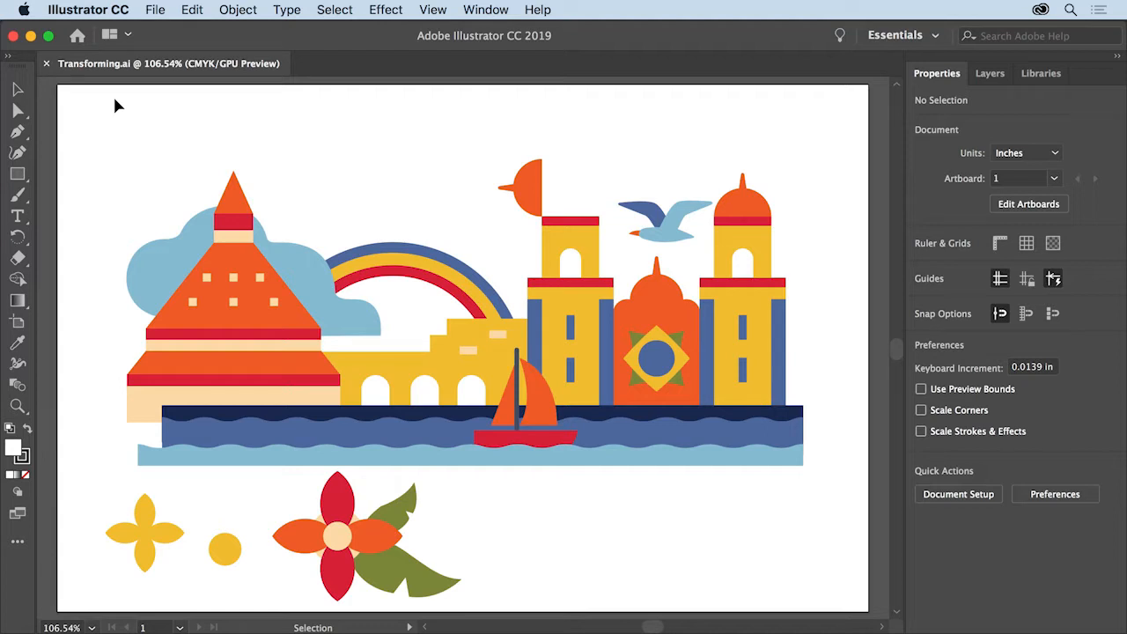
Scale the small yellow circle down to about 0.275 in and move it onto the centre of the red-orange flower.
left_click(17, 89)
left_click(226, 549)
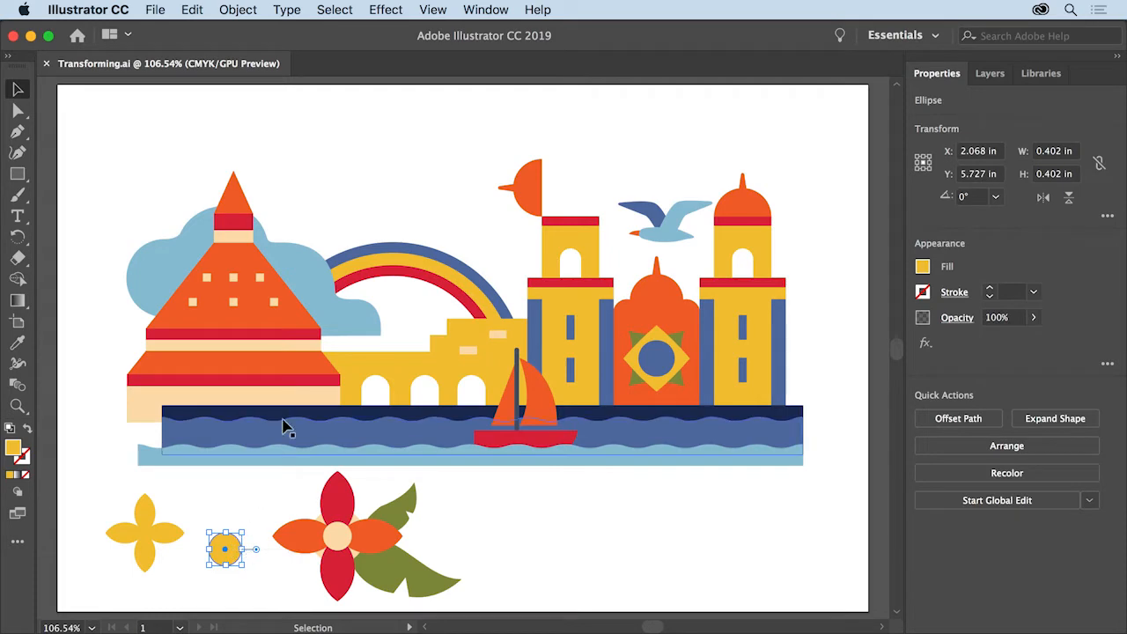
left_click(433, 11)
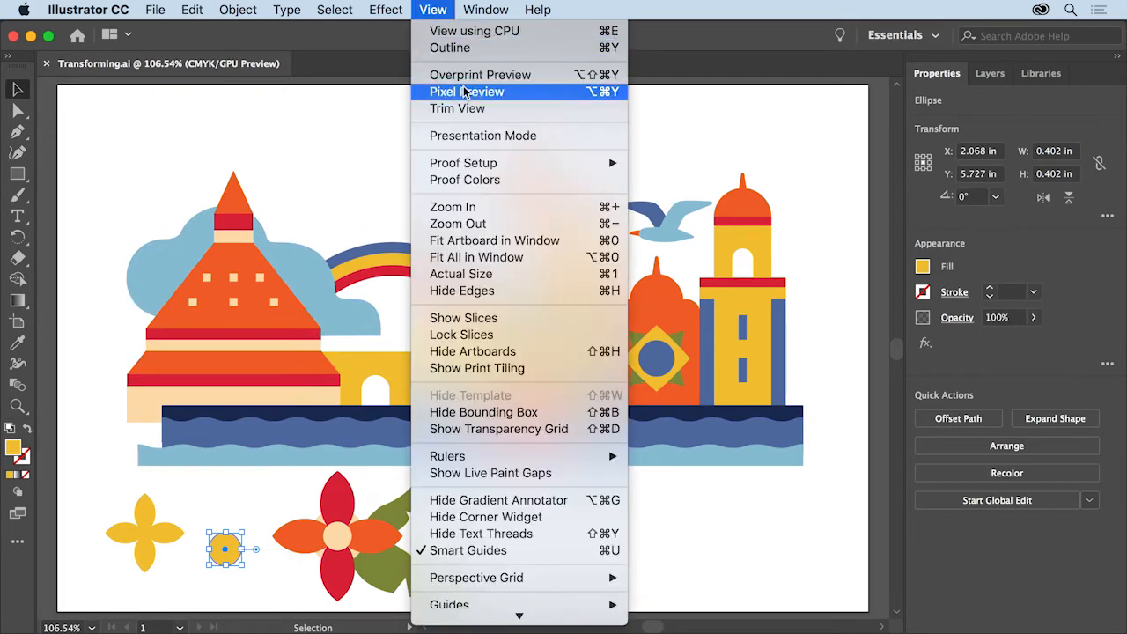
left_click(494, 208)
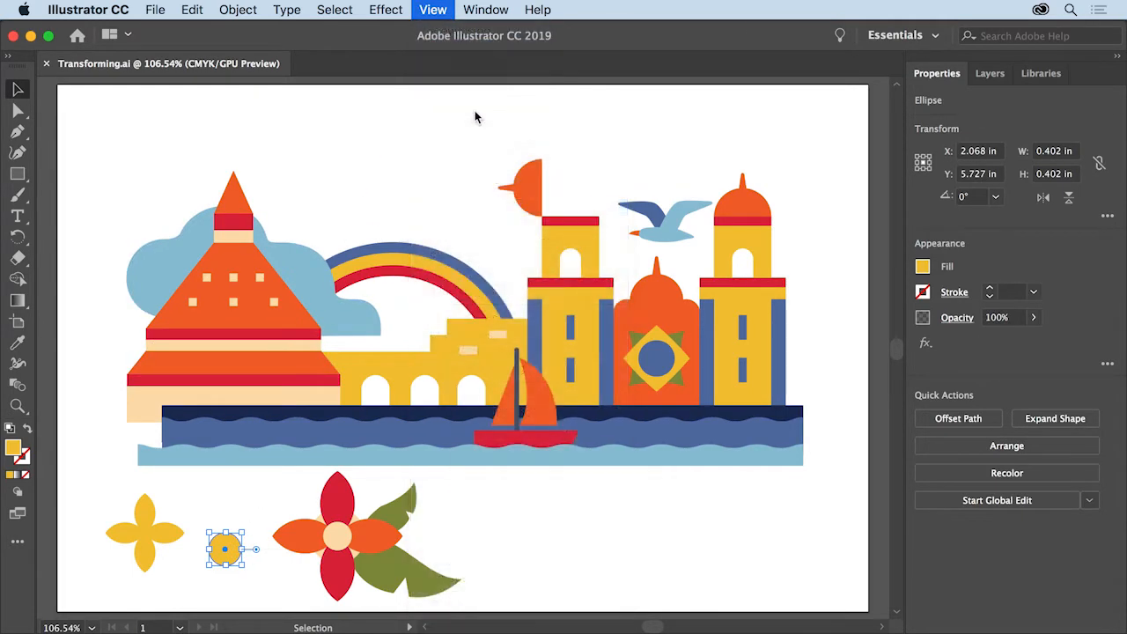
left_click(432, 9)
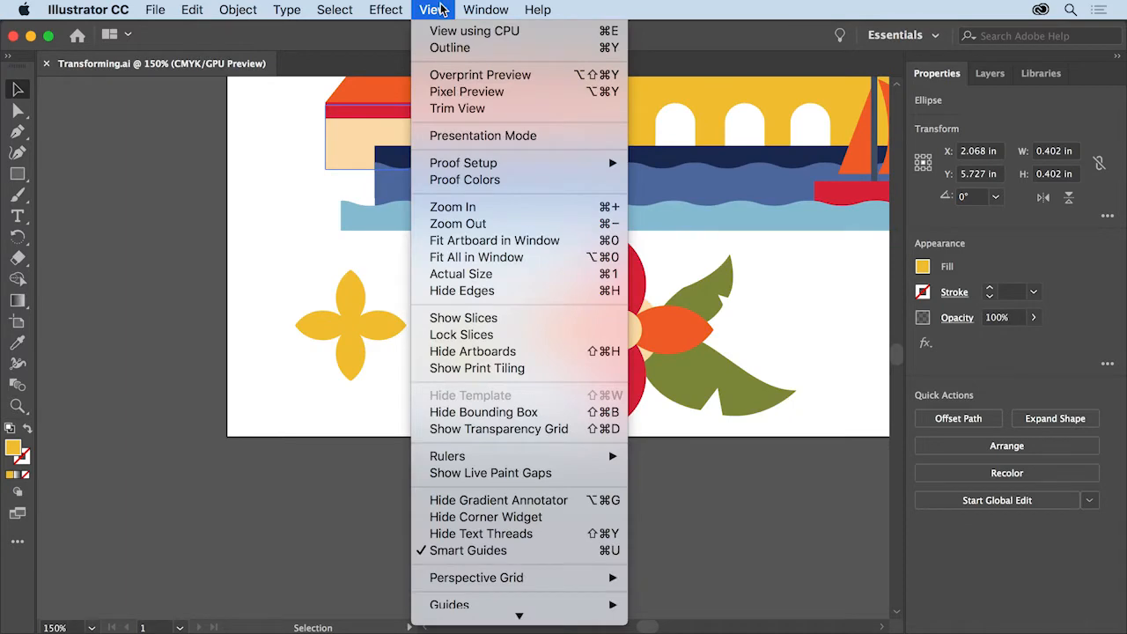
left_click(495, 209)
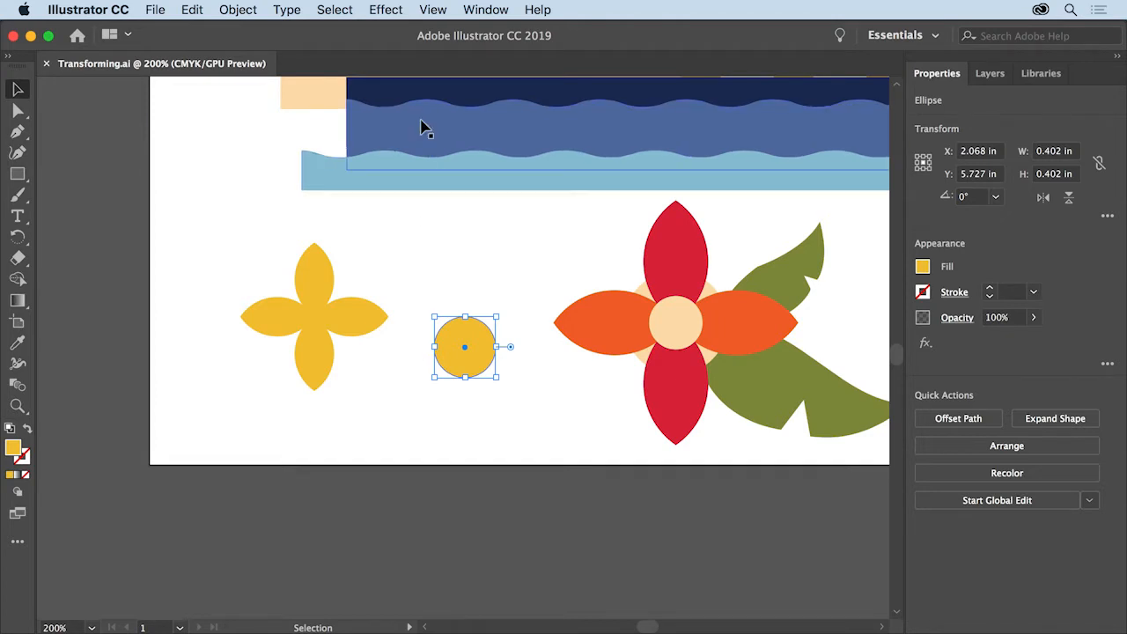
left_click(434, 11)
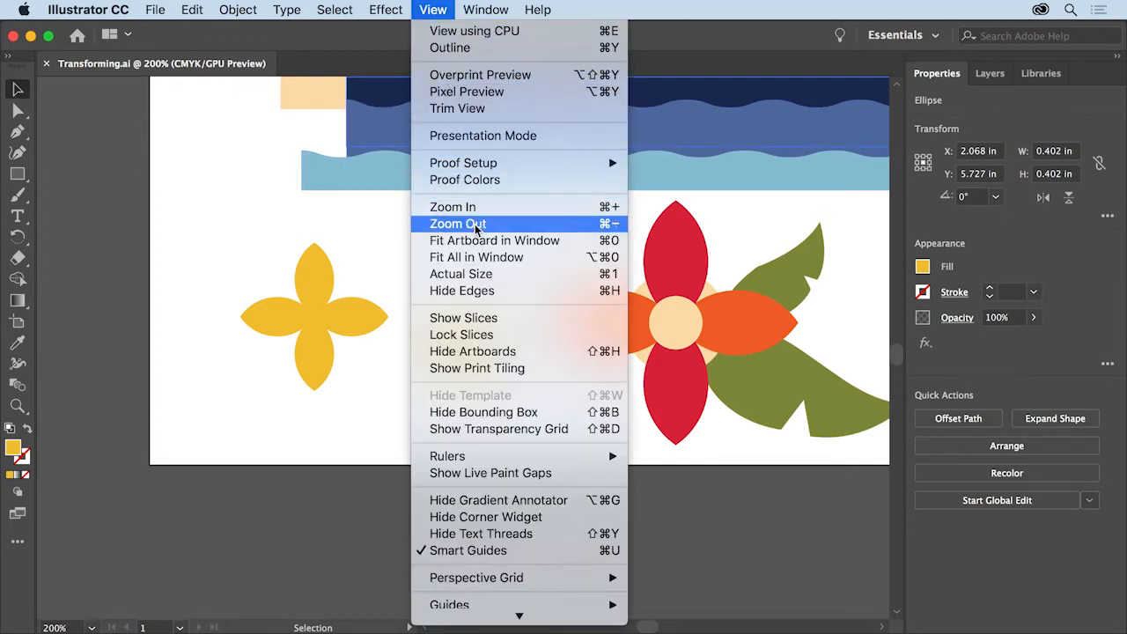
left_click(552, 421)
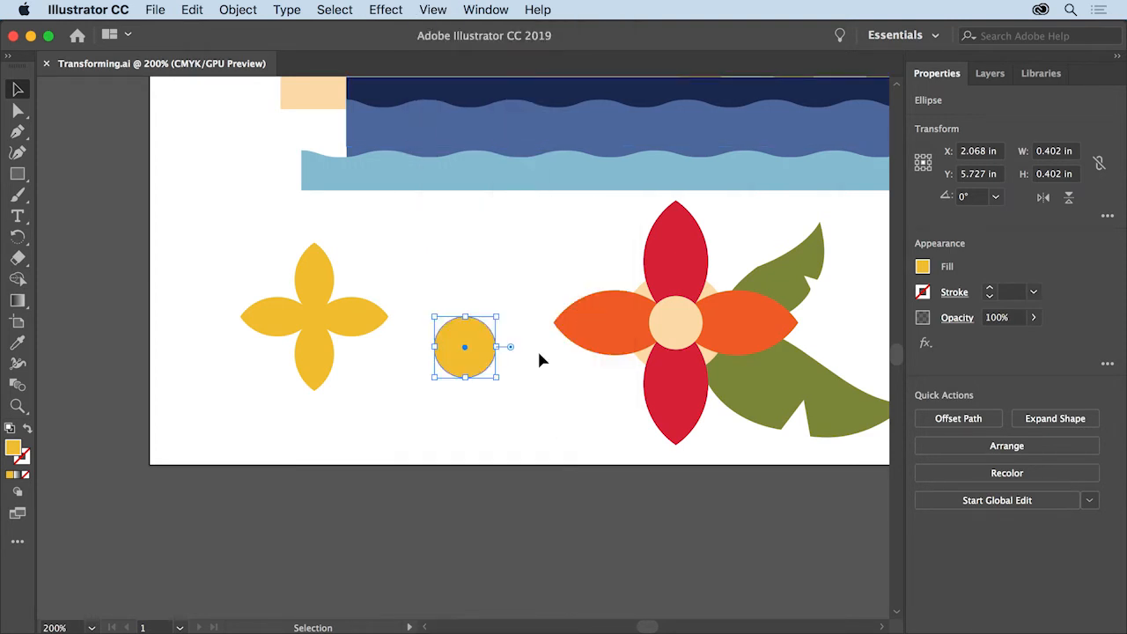
left_click_drag(496, 316, 475, 336)
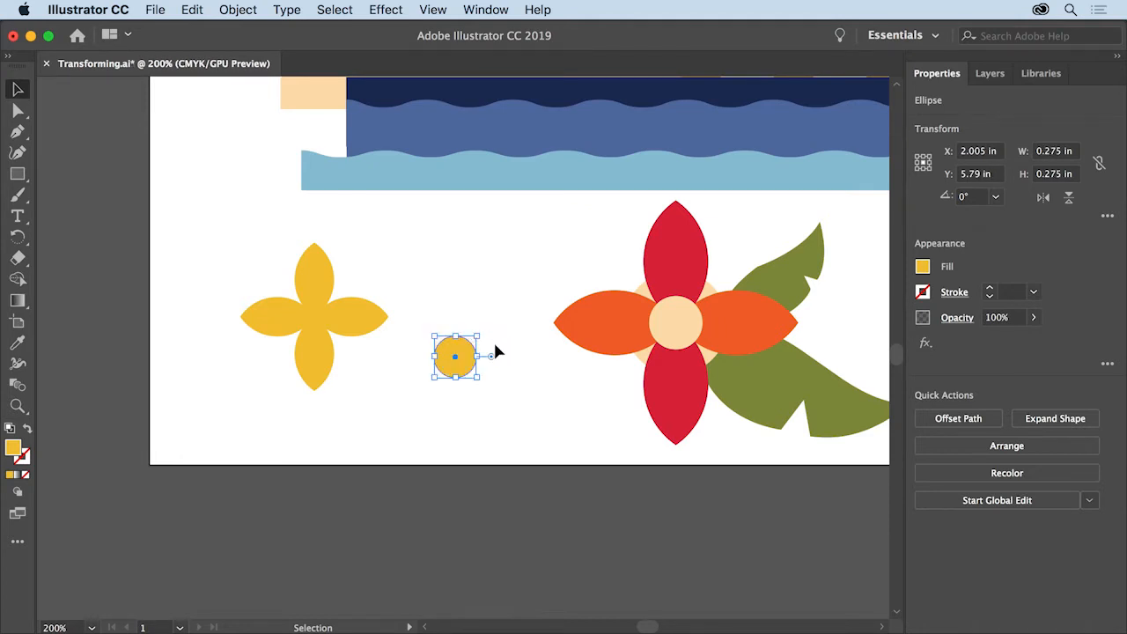
left_click_drag(456, 354, 673, 323)
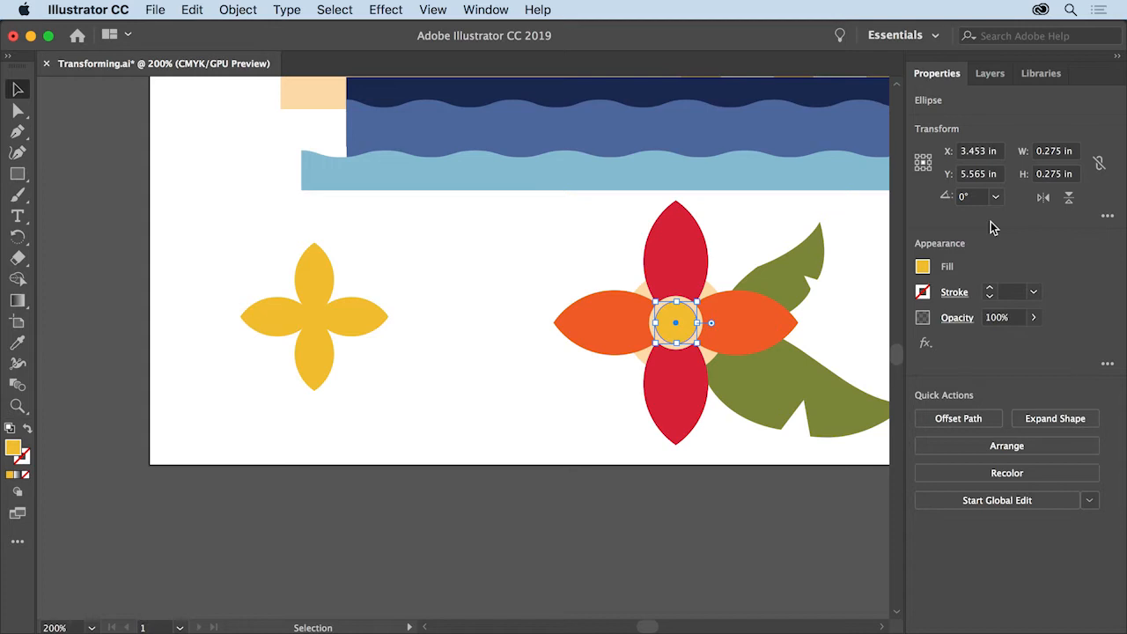
Constrain the circle's proportions and set its width to 0.2 in.
left_click(1099, 163)
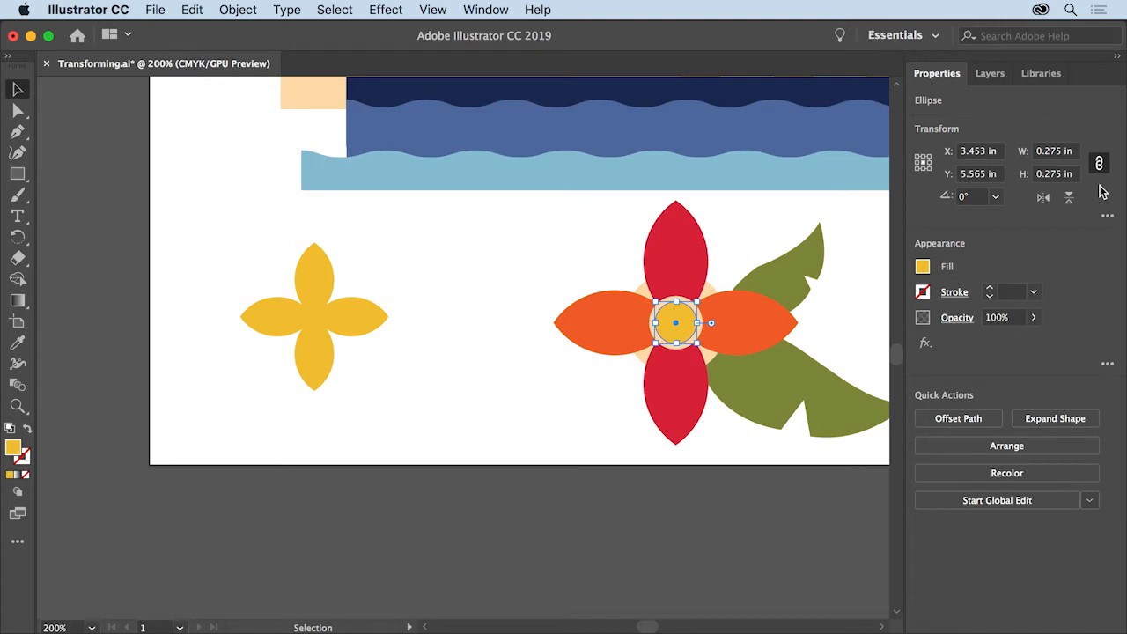
left_click(1062, 151)
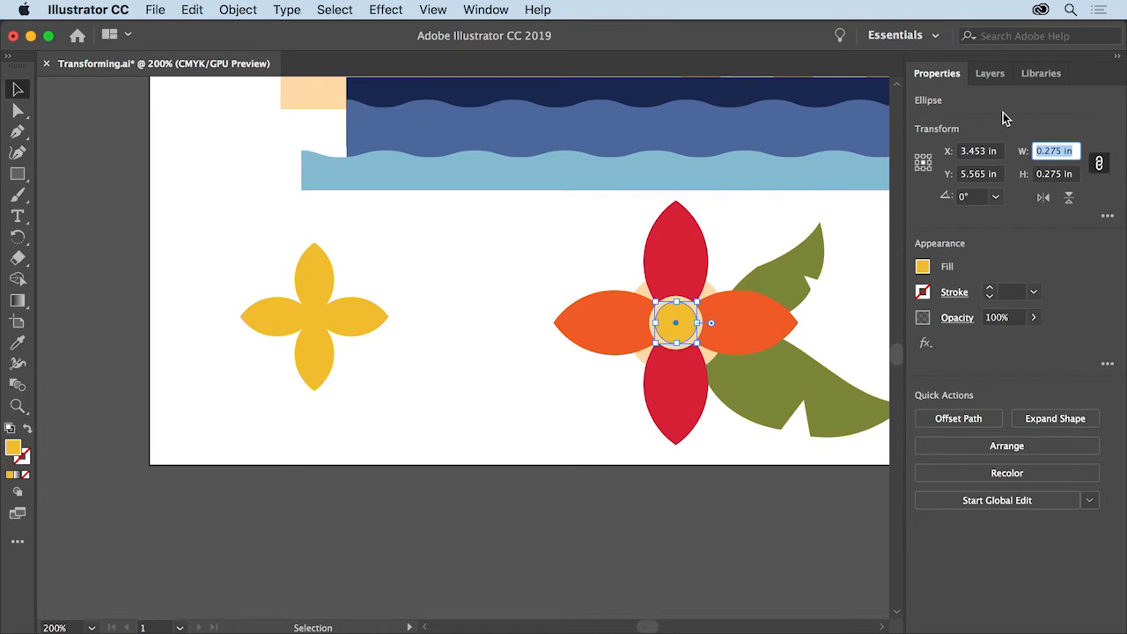
type(".2")
left_click(1055, 174)
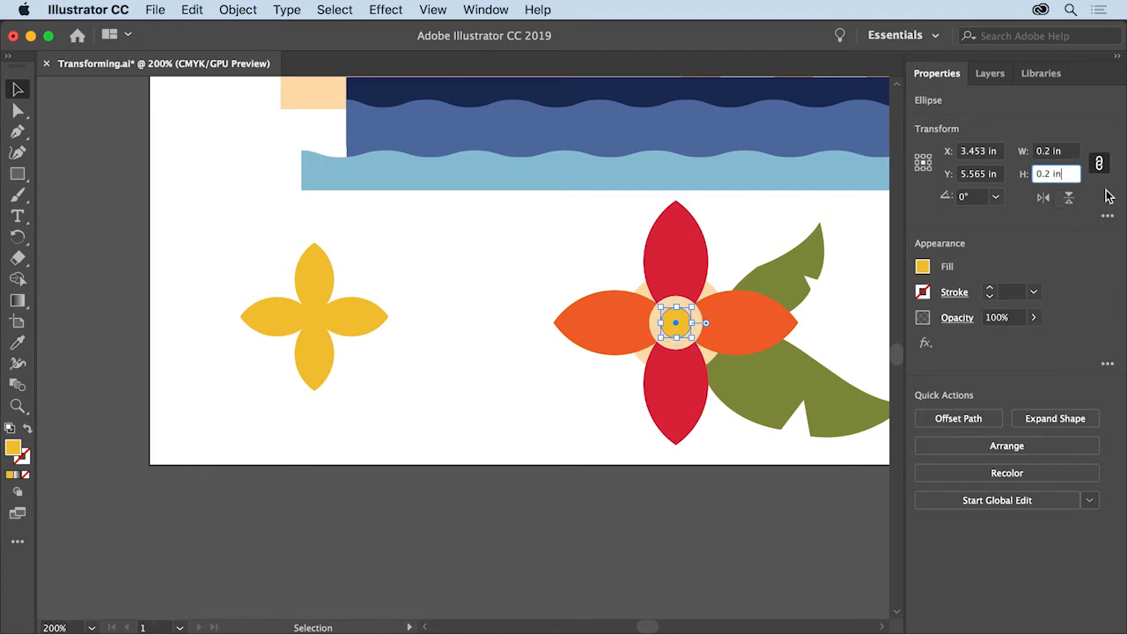
Rotate the yellow four-petal flower to 315°.
left_click(350, 313)
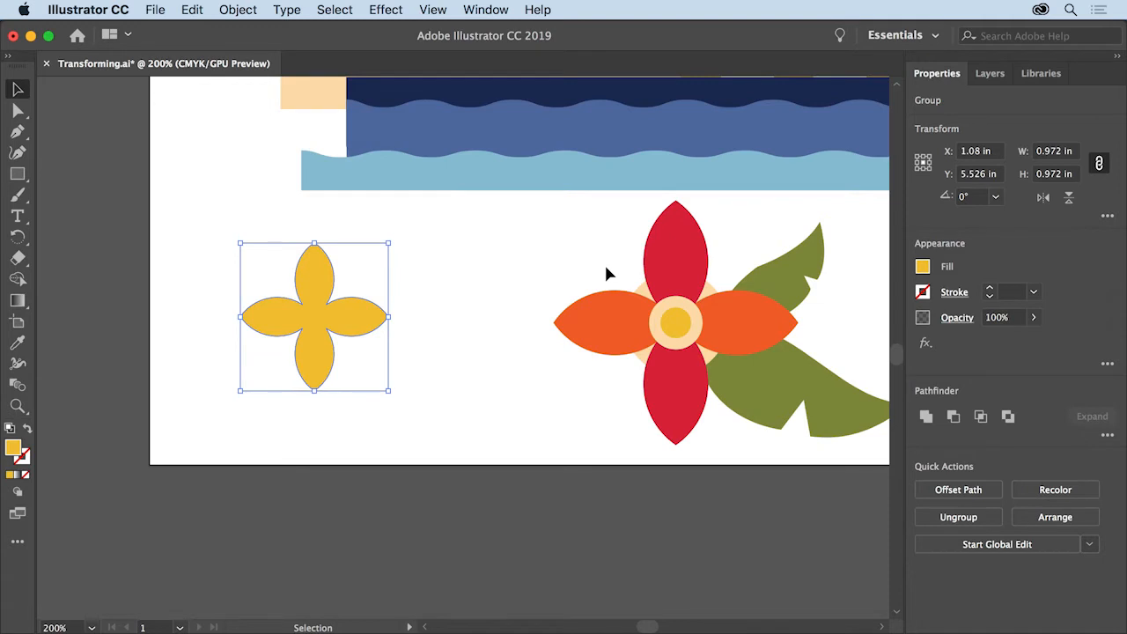
left_click(395, 237)
left_click_drag(396, 237, 422, 316)
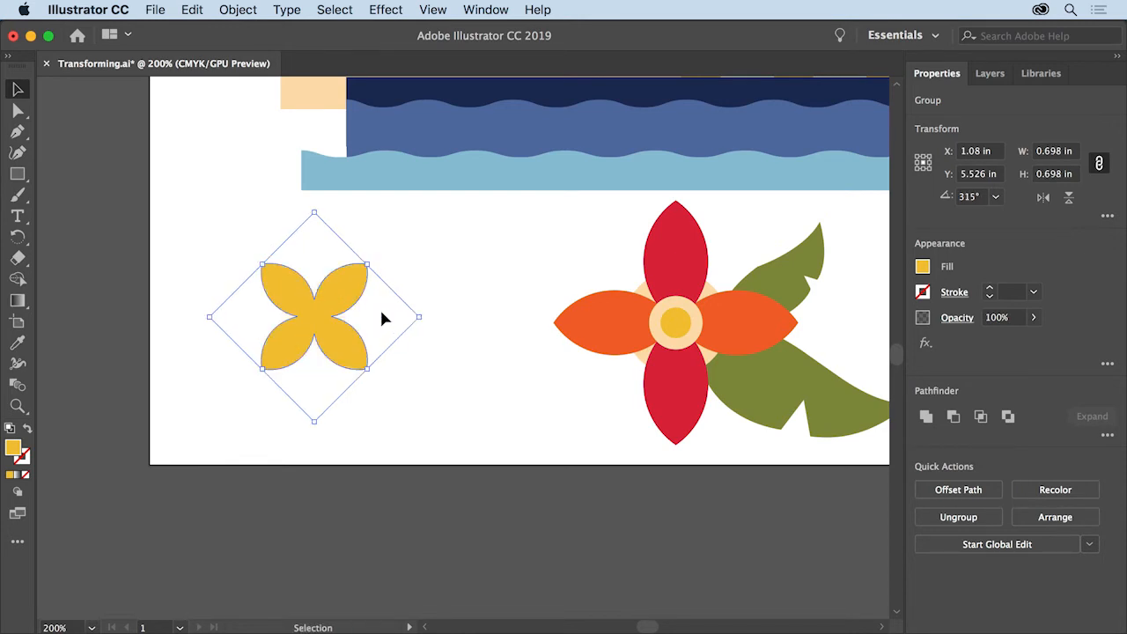
Move the yellow flower onto the red flower's centre and scale it up to about 1.12 in.
left_click_drag(314, 319, 675, 323)
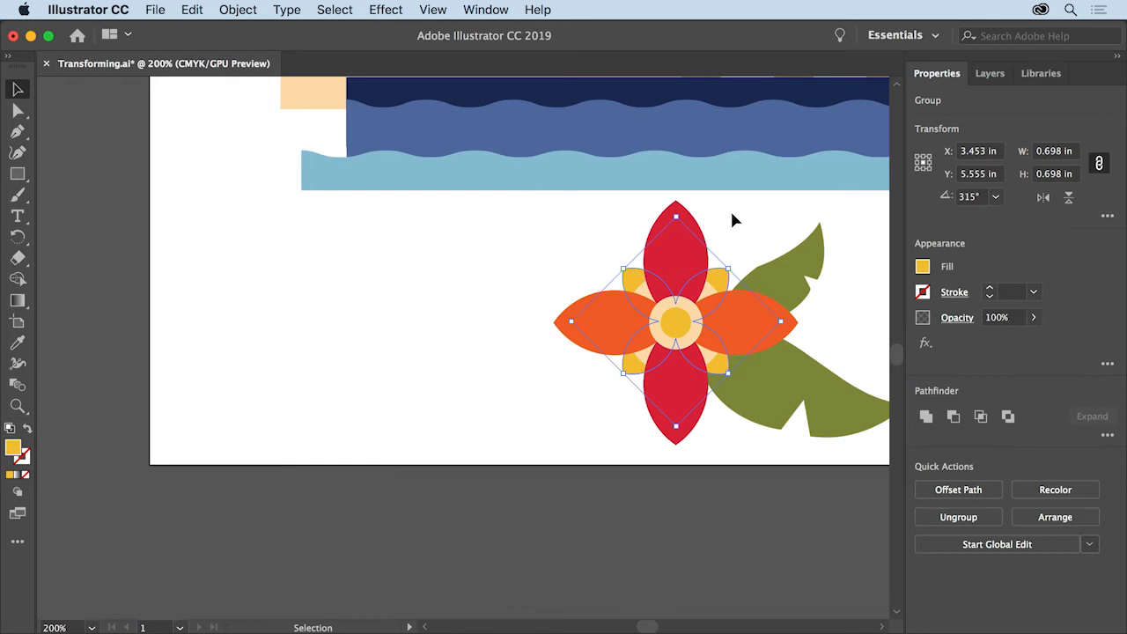
left_click_drag(675, 215, 679, 156)
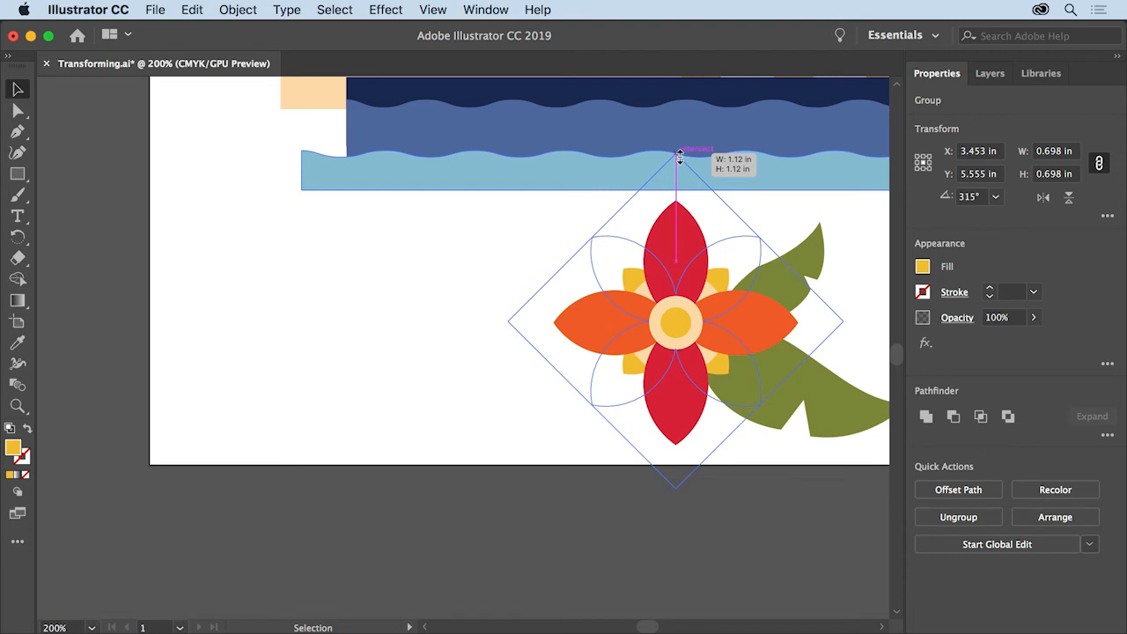
left_click_drag(679, 156, 678, 158)
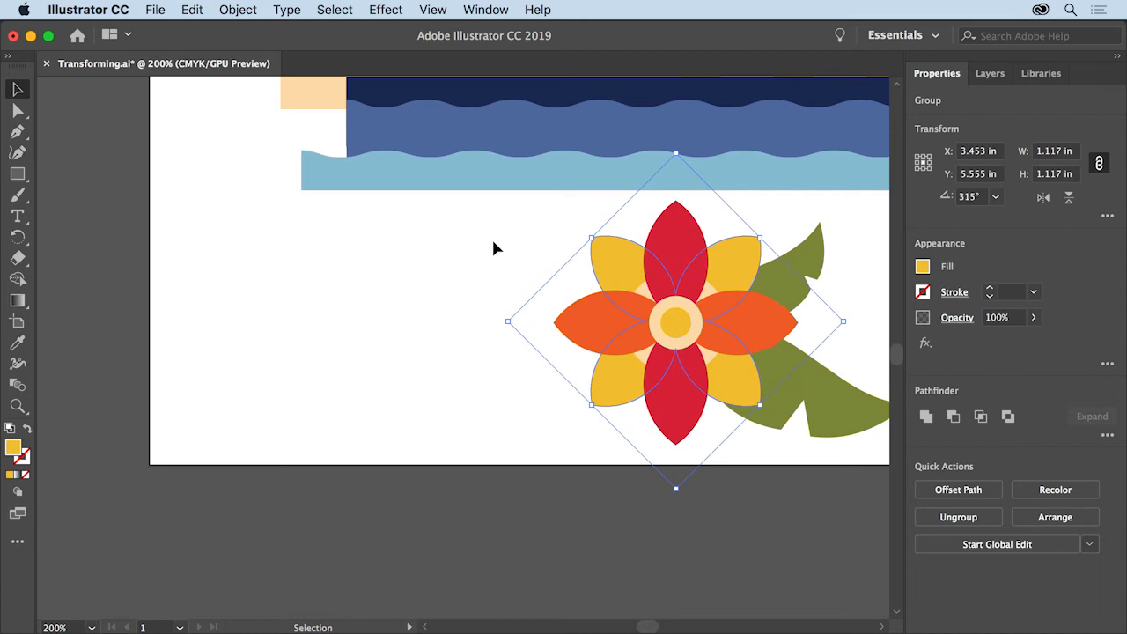
Select the combined flower and leaf and move them to the lower-left of the scene over the water.
left_click(433, 11)
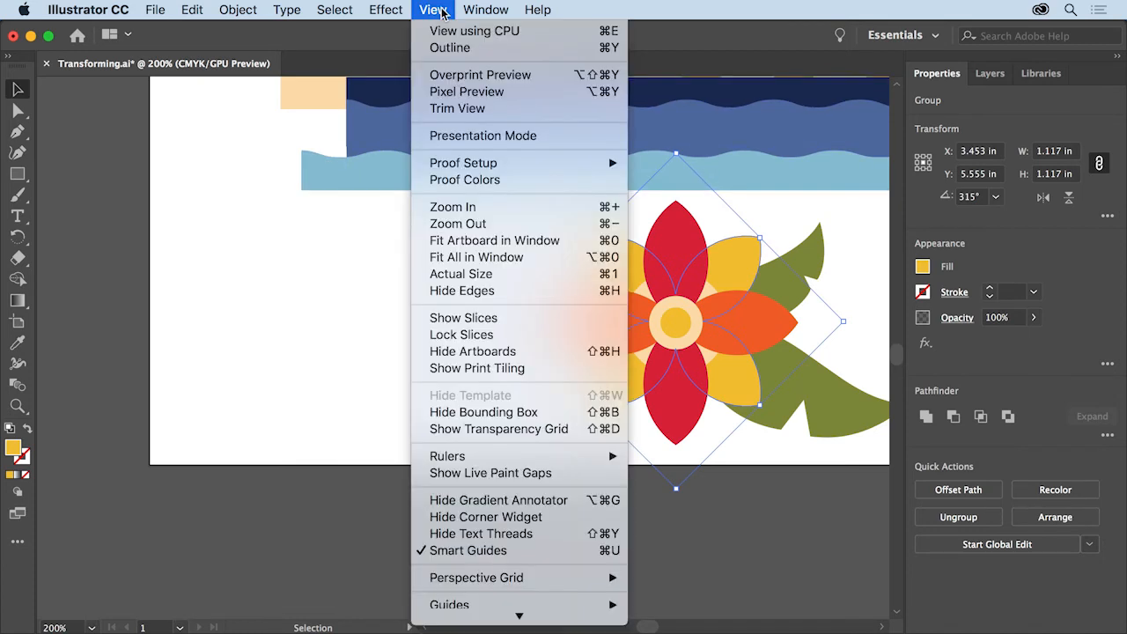
left_click(566, 243)
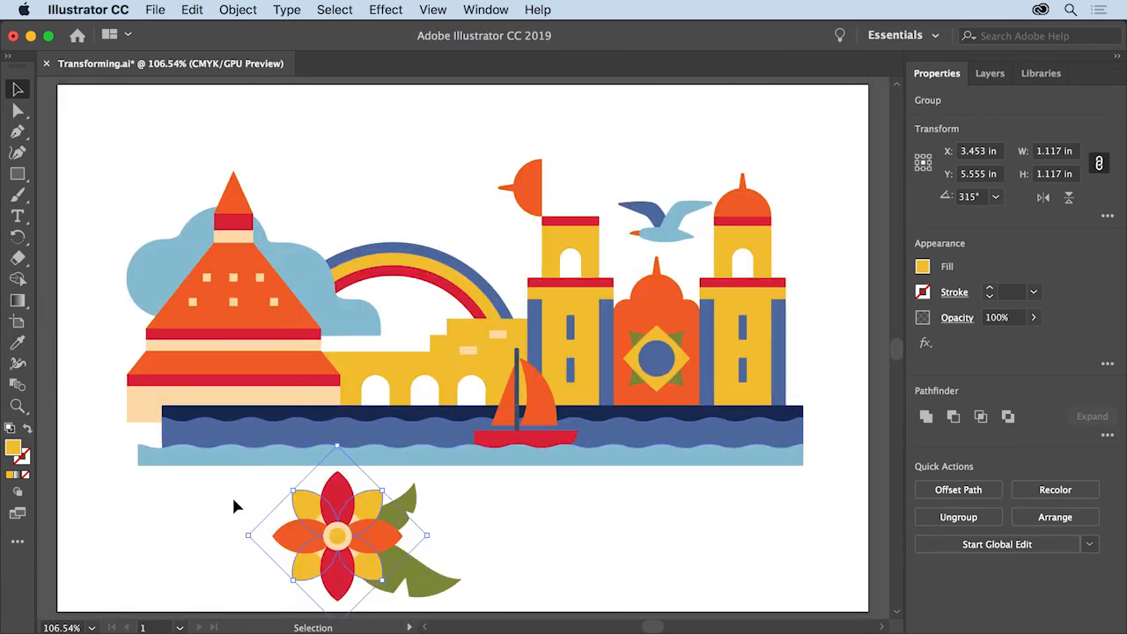
left_click_drag(234, 499, 491, 604)
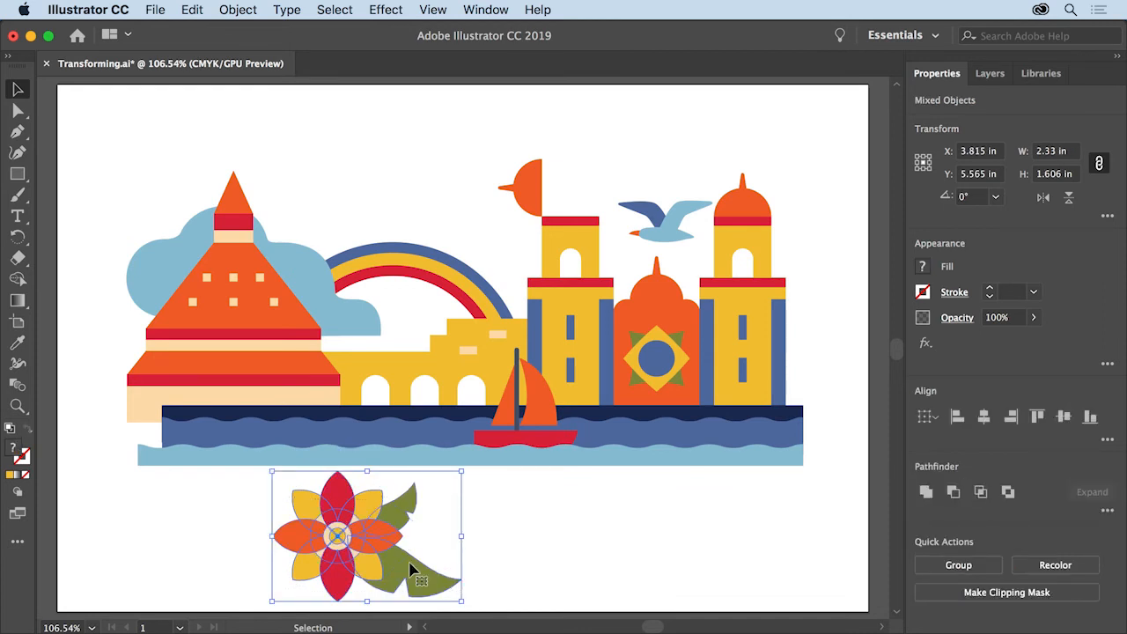
left_click_drag(373, 548, 187, 435)
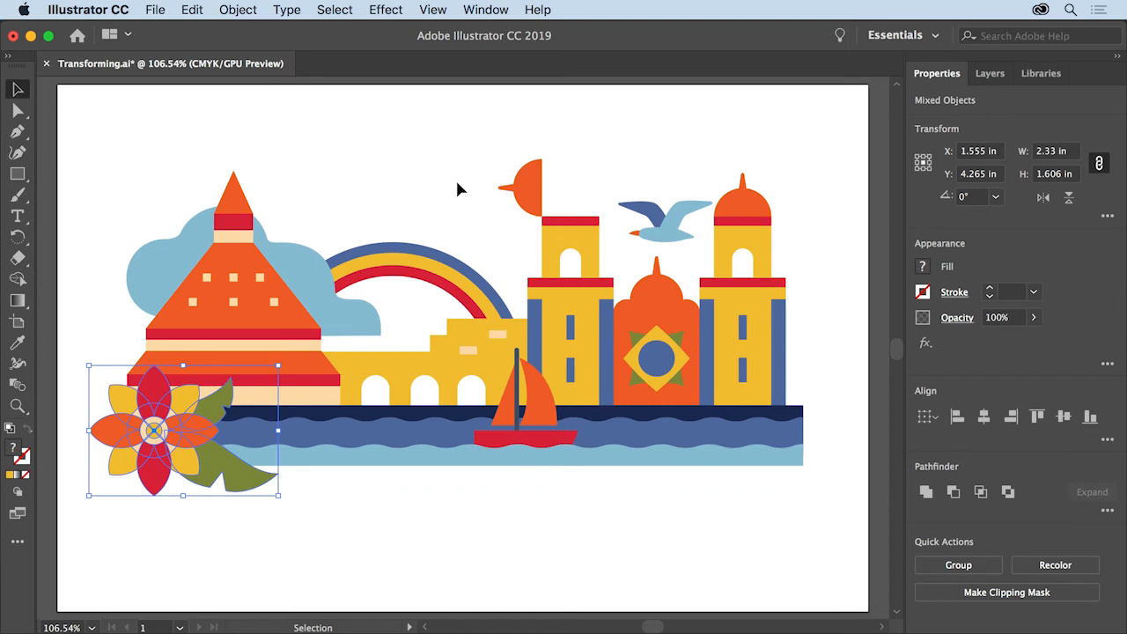
key("super+h")
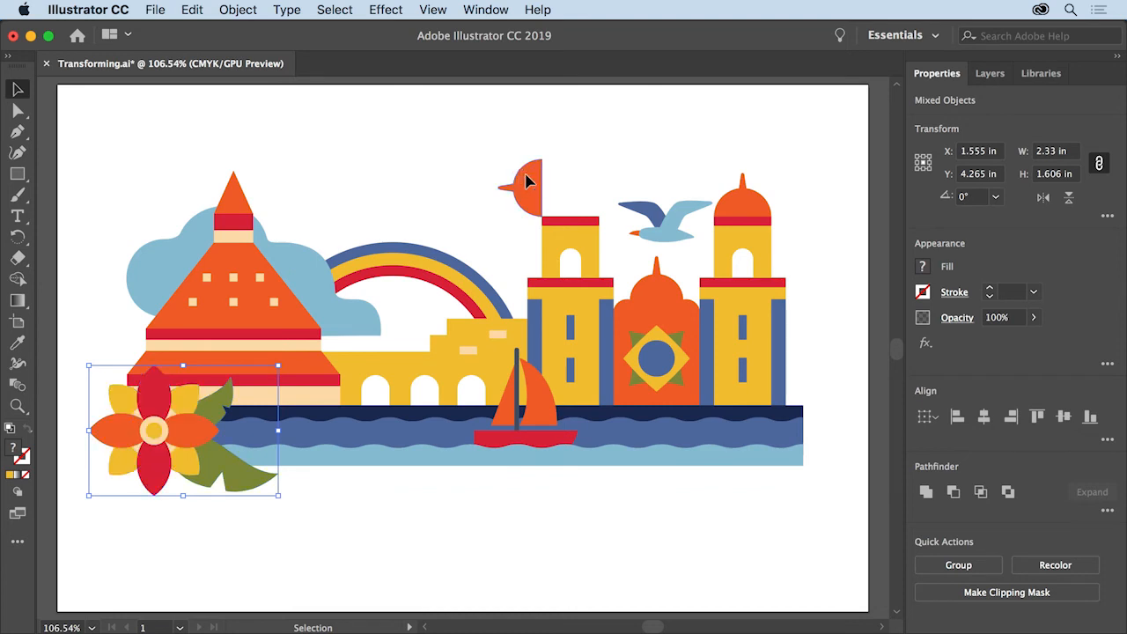
Rotate the orange half-circle flag -90° with the Rotate tool so it forms a dome atop the left tower, then deselect.
left_click(525, 181)
key("r")
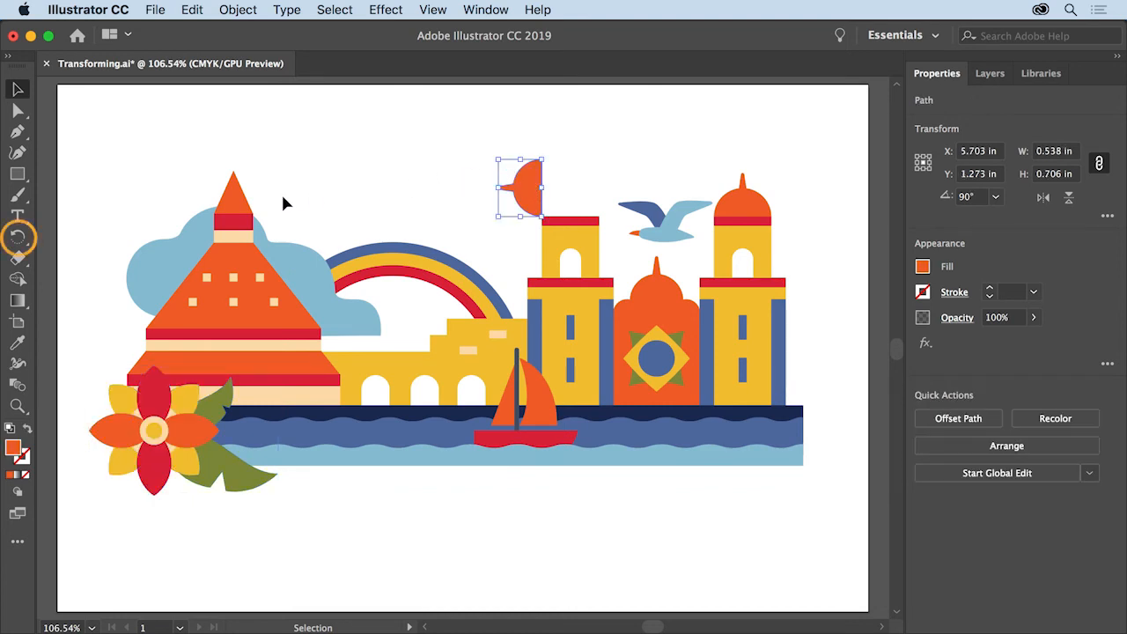
left_click(19, 237)
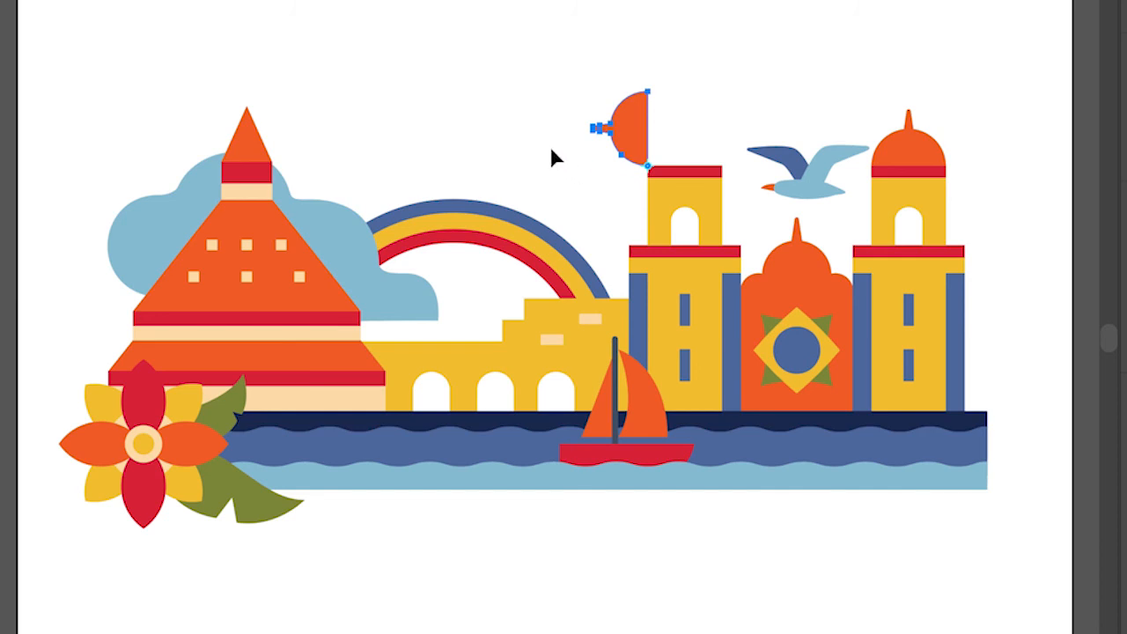
left_click_drag(551, 149, 621, 35)
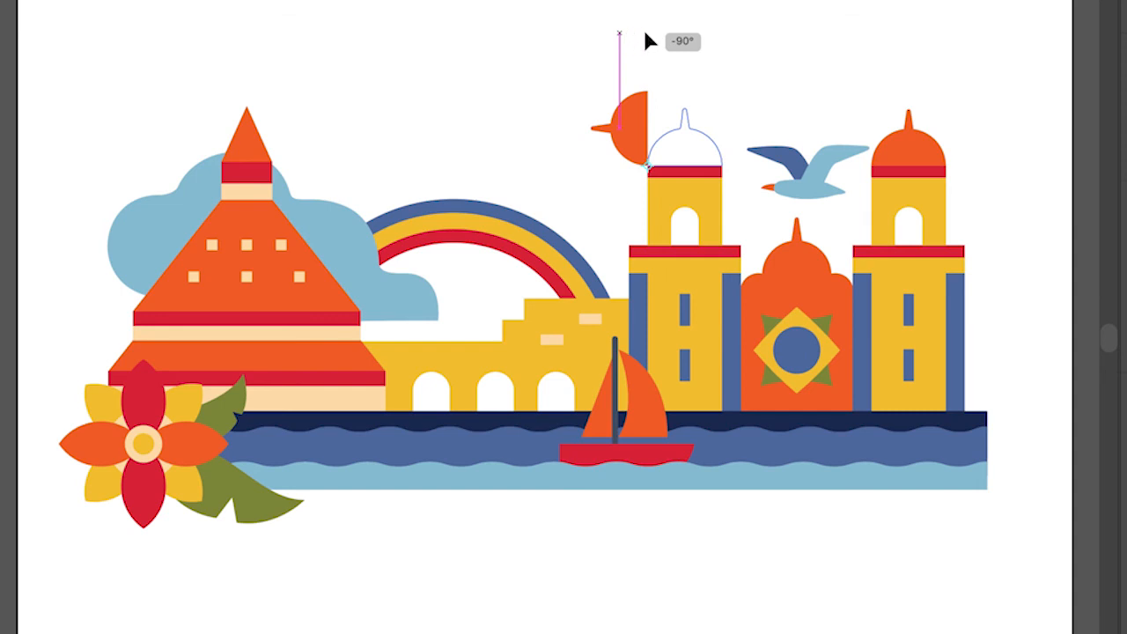
left_click_drag(644, 29, 644, 29)
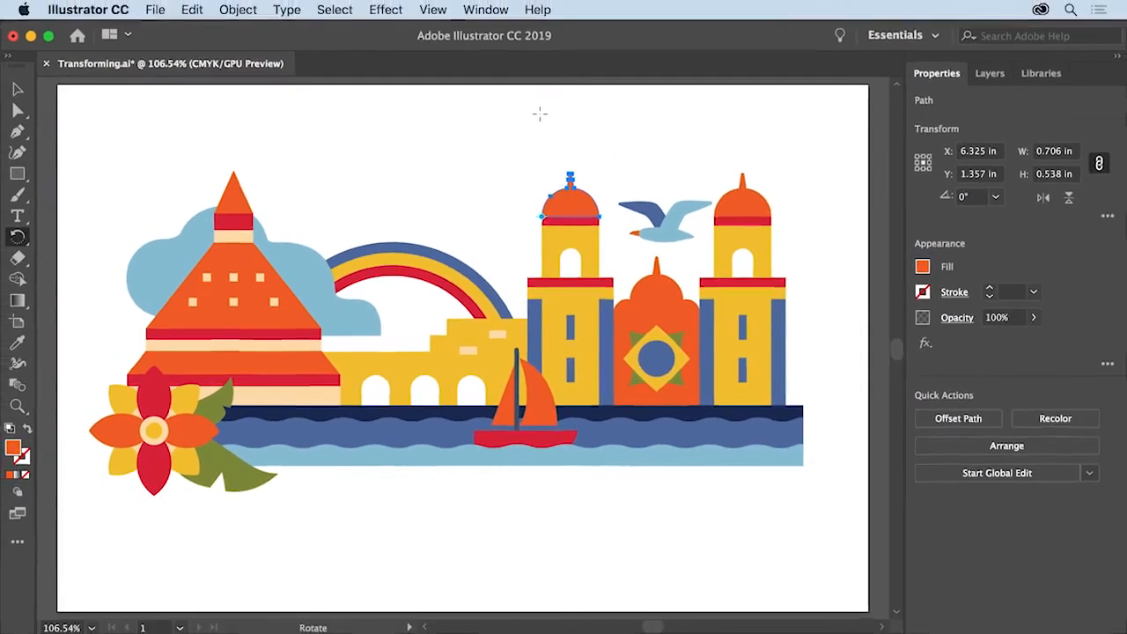
left_click(343, 10)
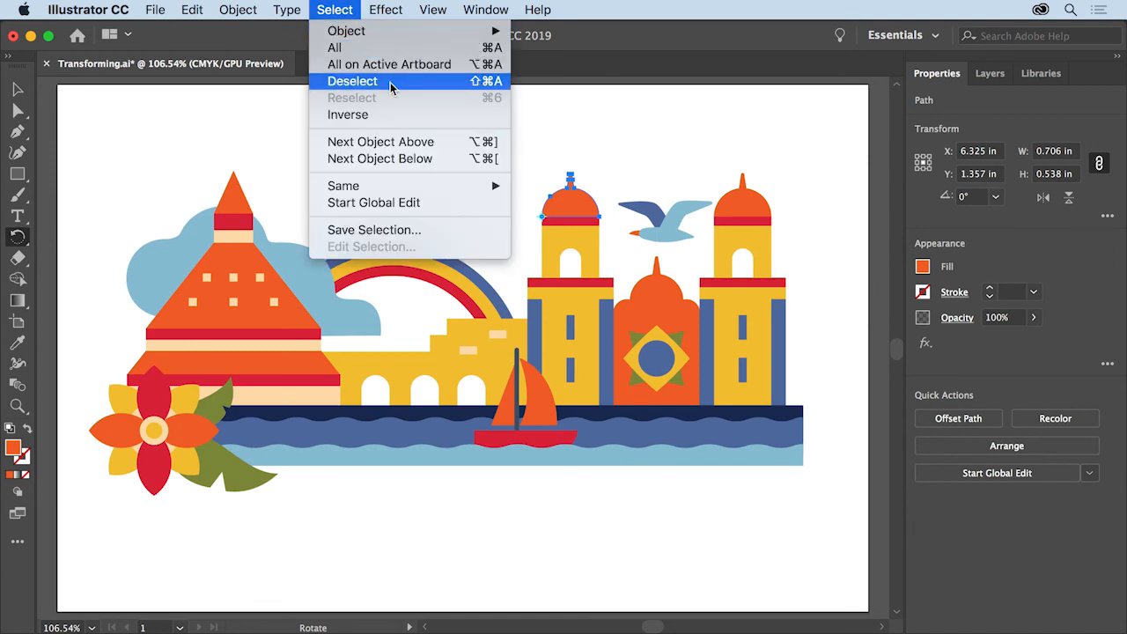
left_click(352, 81)
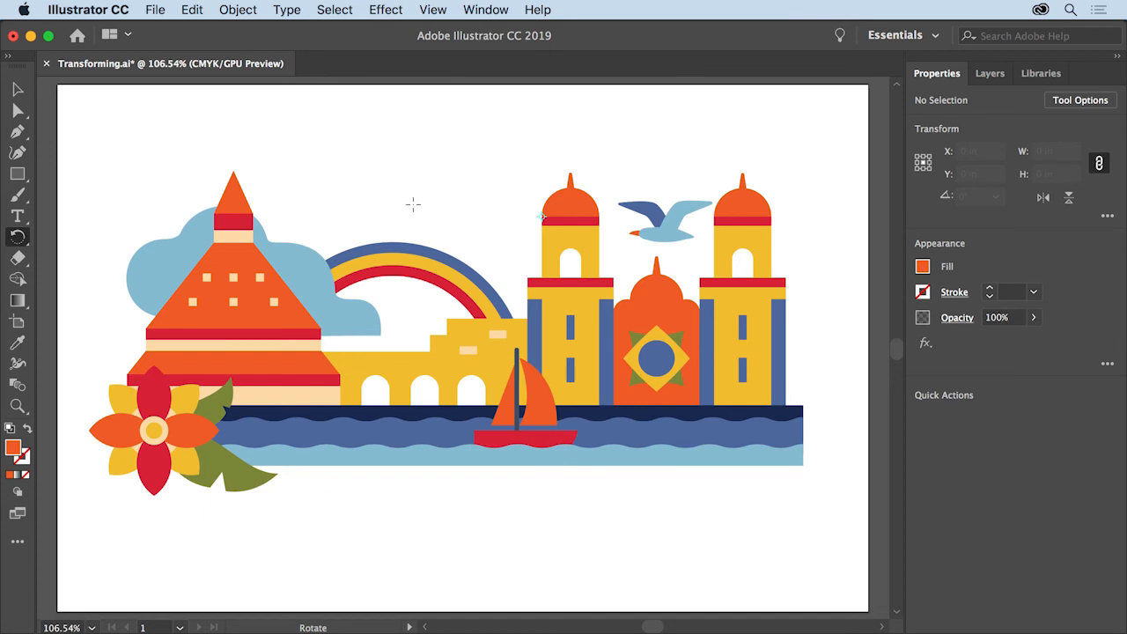